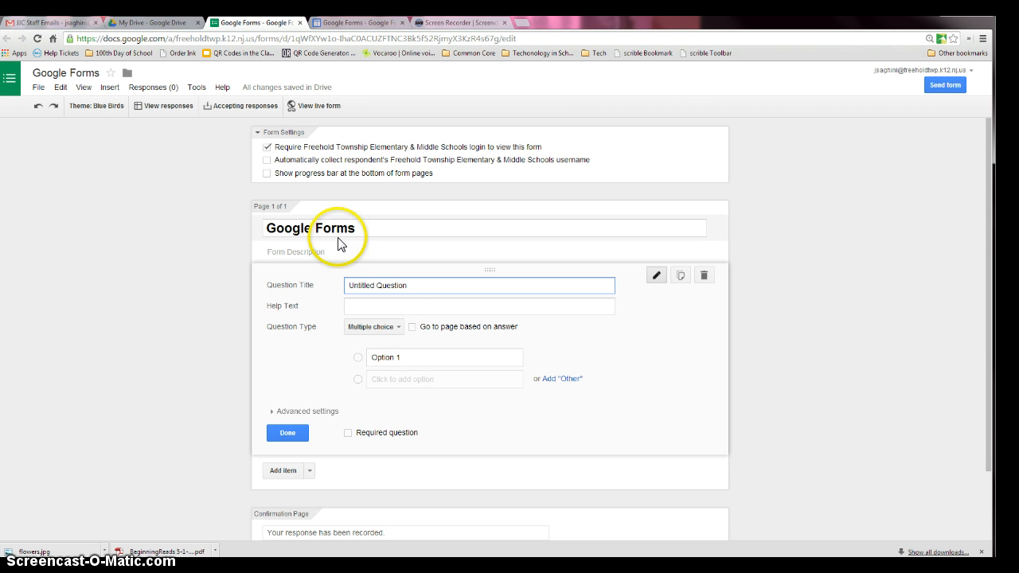
Change the untitled question to the Scale type and title it "How comfortable are you with Google Forms?".
left_click(396, 328)
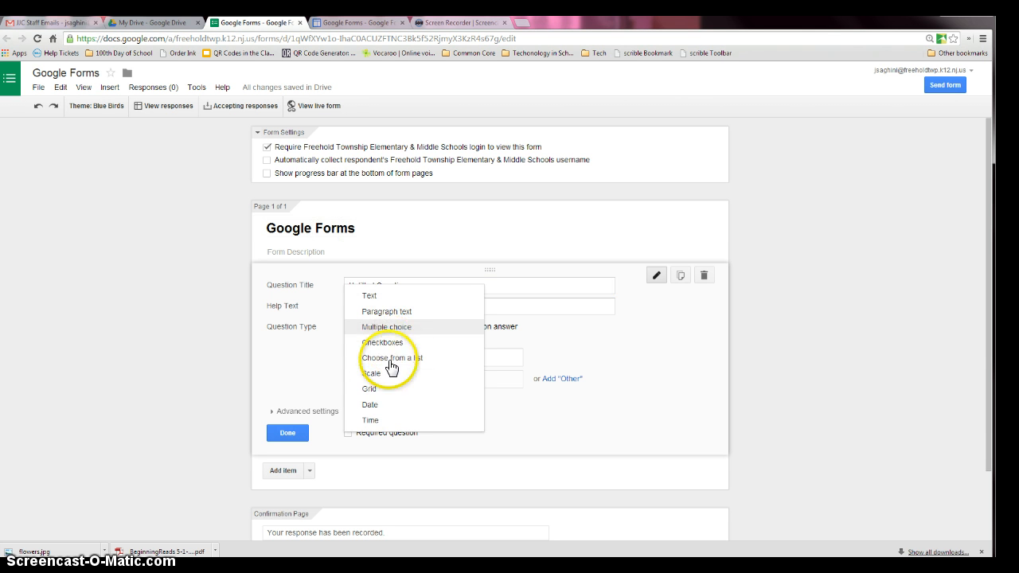
left_click(368, 373)
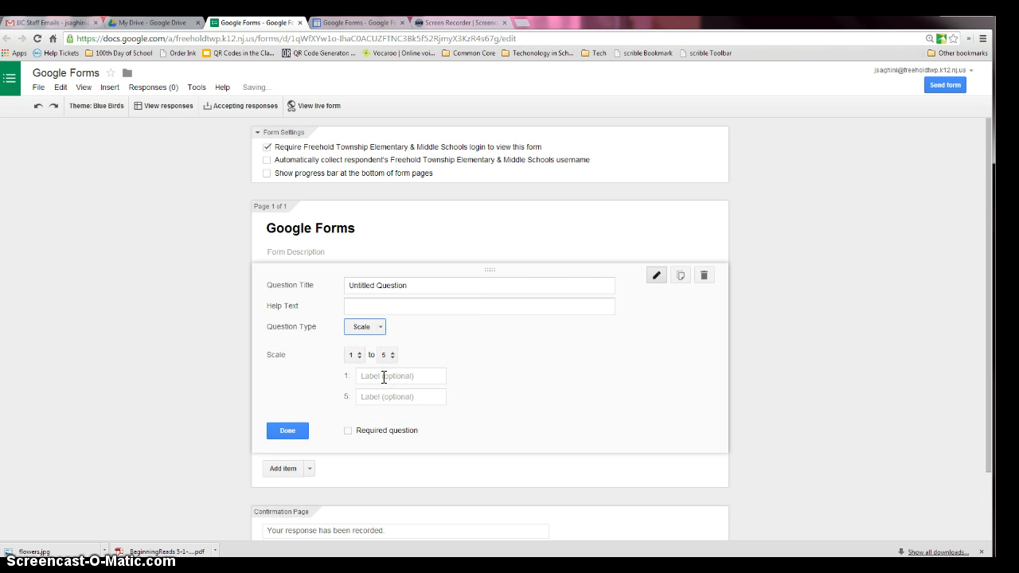
left_click(405, 284)
left_click_drag(375, 285, 332, 289)
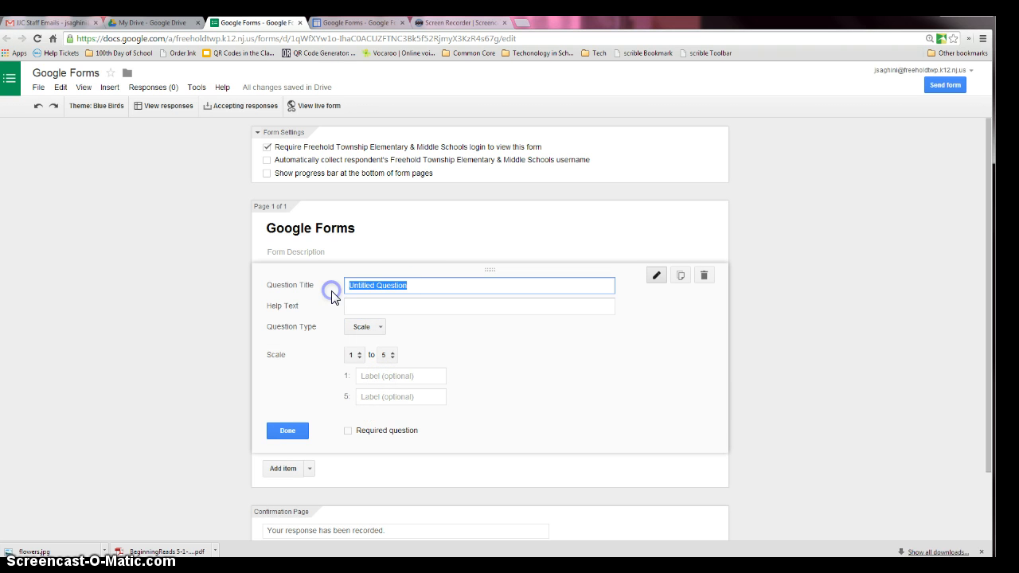
type("Ho")
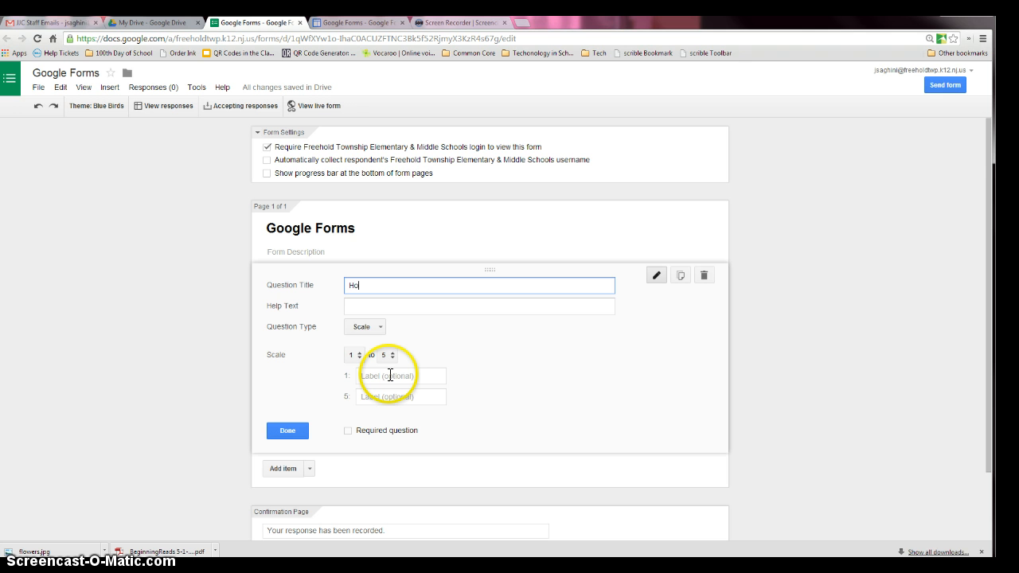
type("w comfortable are you with Google Forms")
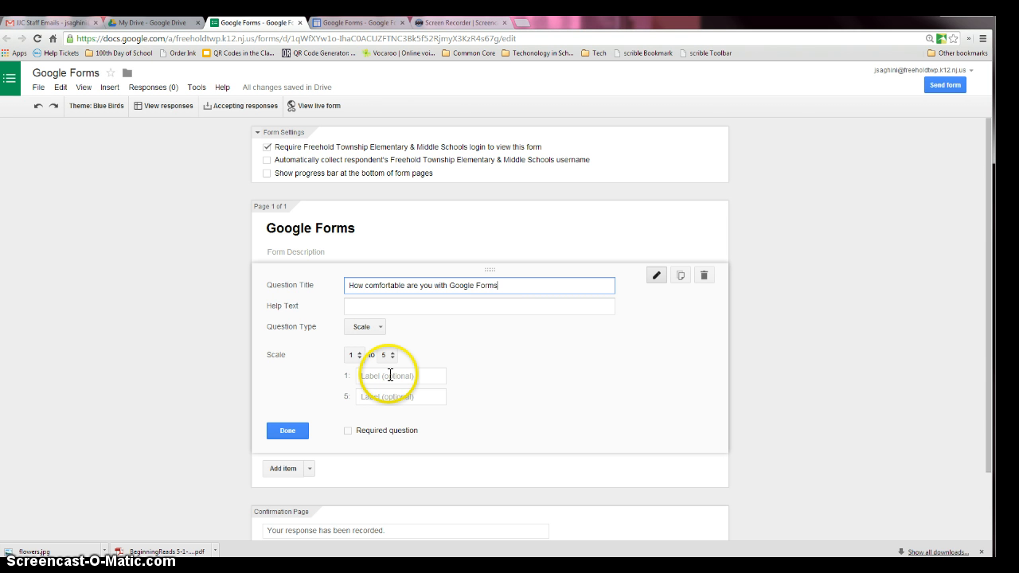
type("?")
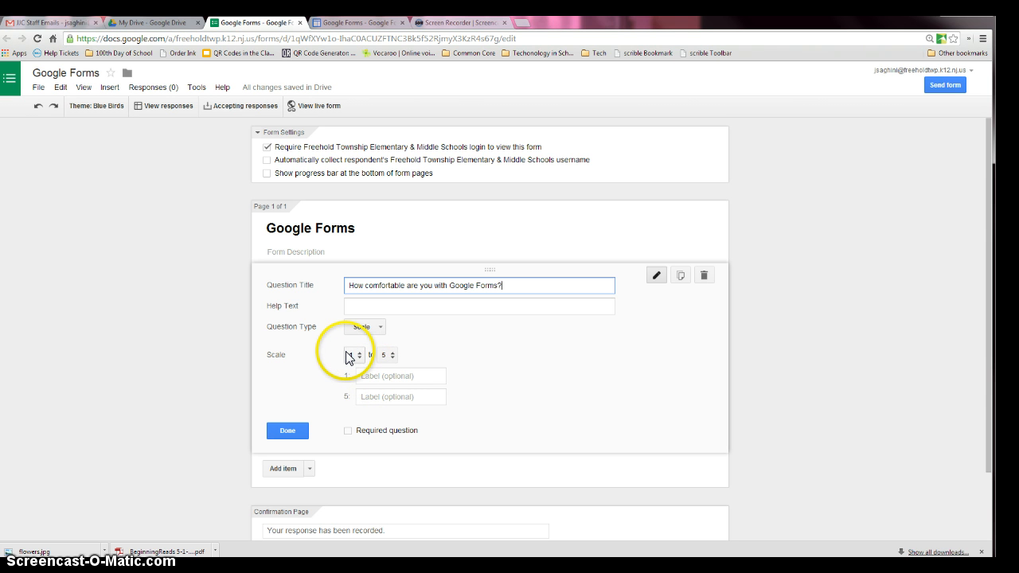
Label scale value 1 "Not comfortable at all" and value 5 "Extremely comfortable", and finish editing the question.
left_click(390, 377)
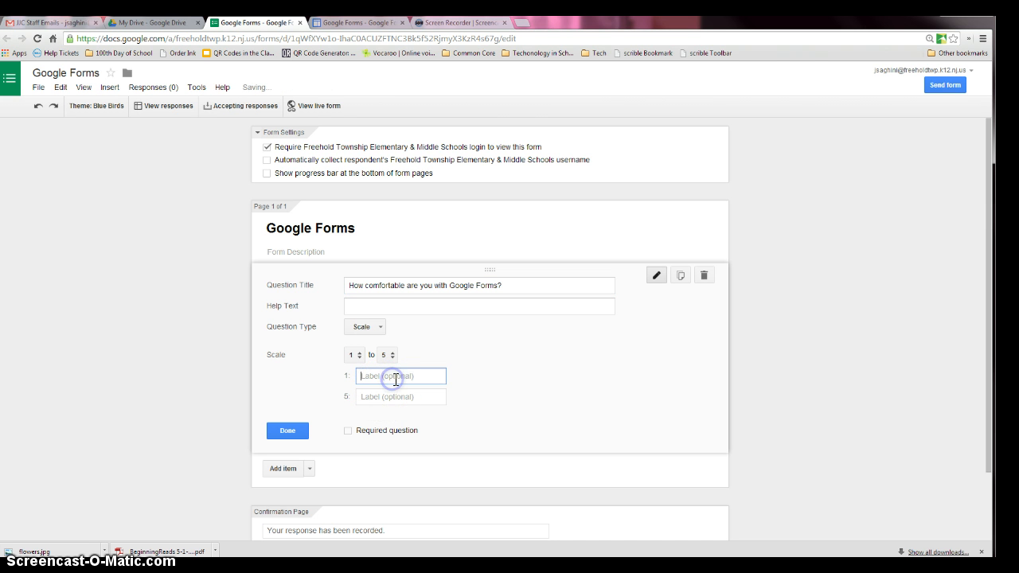
type("Not comfortable at all")
key("Tab")
type("E")
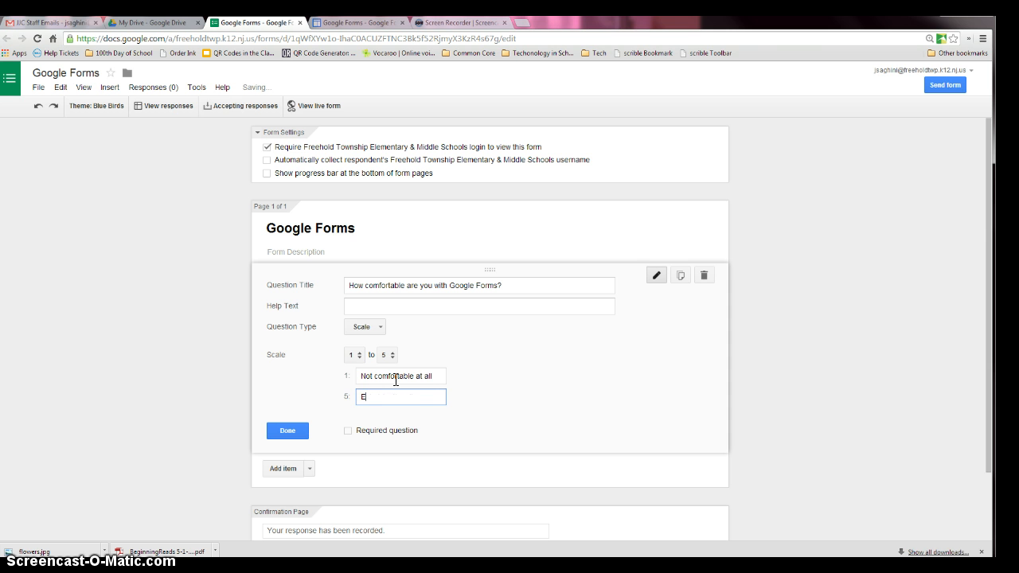
type("xtremely comfortable")
left_click(288, 431)
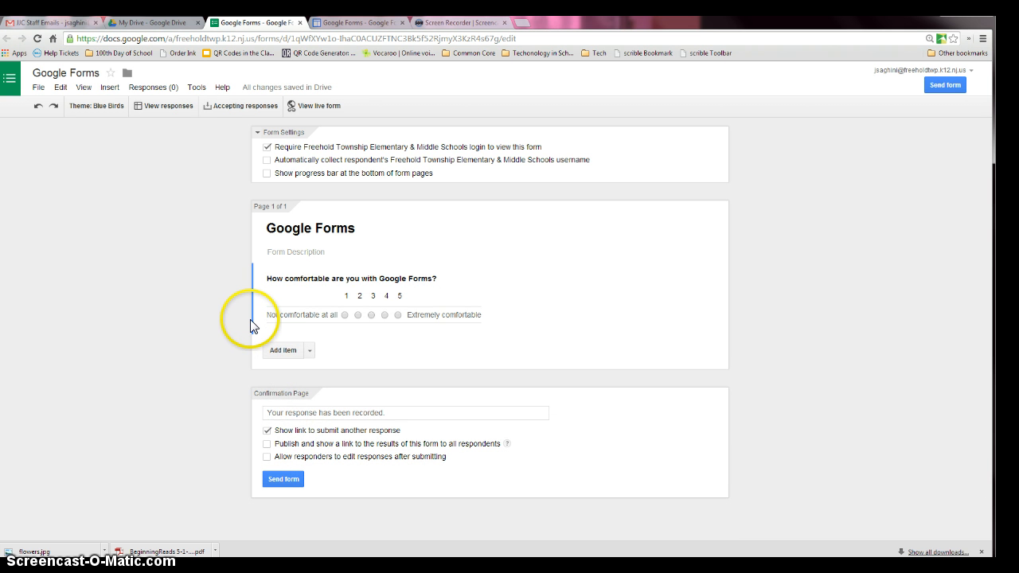
Add a Grid question below the scale question and title it "Google Drive".
left_click(309, 351)
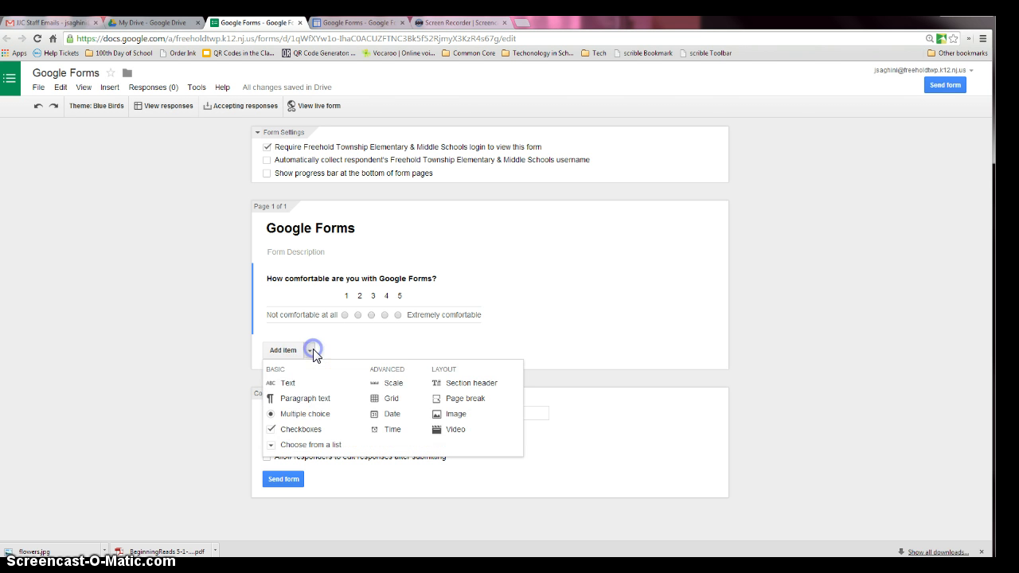
left_click(391, 409)
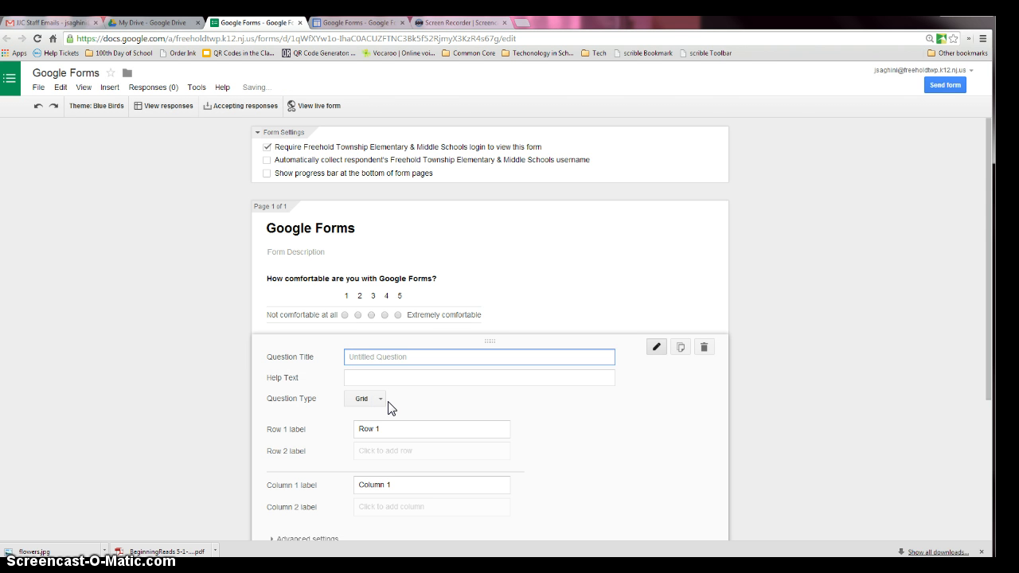
left_click(272, 362)
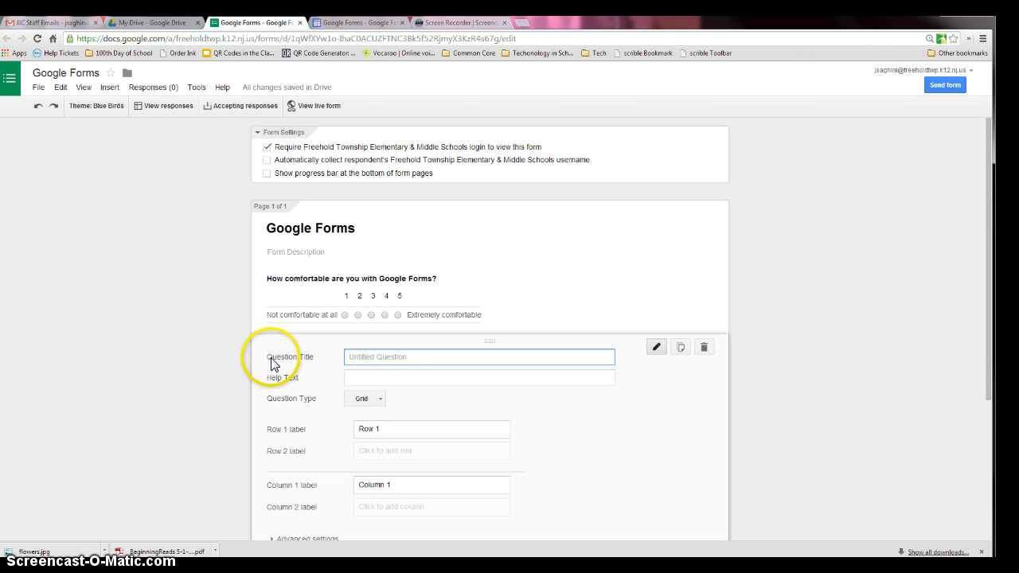
left_click(370, 360)
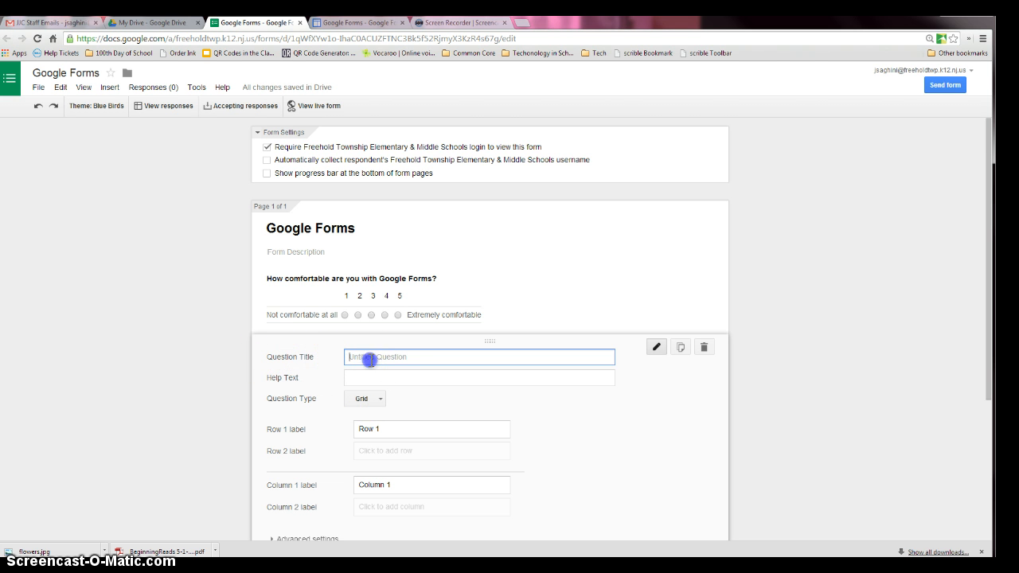
type("Goog")
type("le Form")
key("BackSpace")
key("BackSpace")
key("BackSpace")
type("Drive")
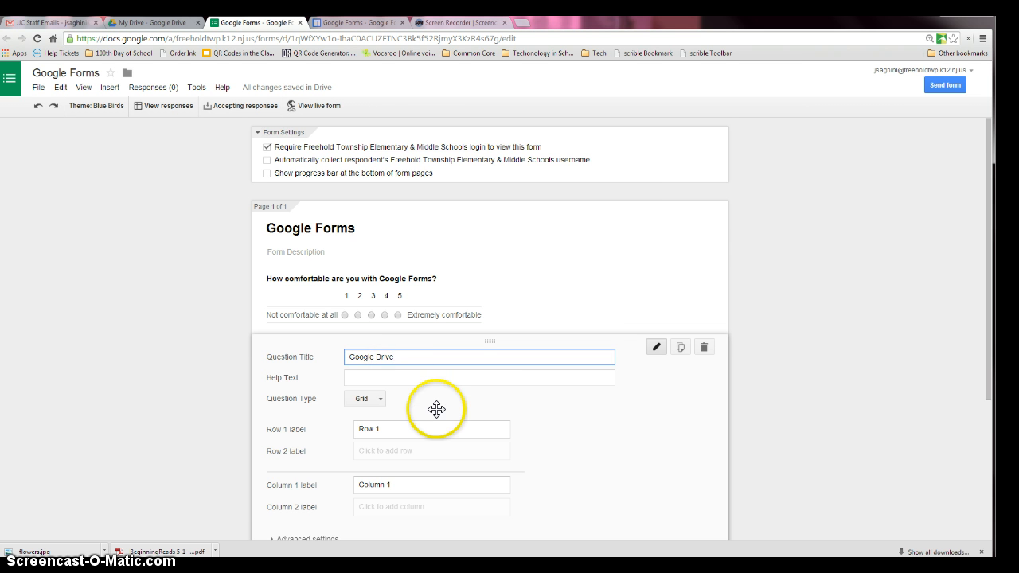
Label the grid question's first row "I use Google Forms:".
scroll(437, 410, "down", 1)
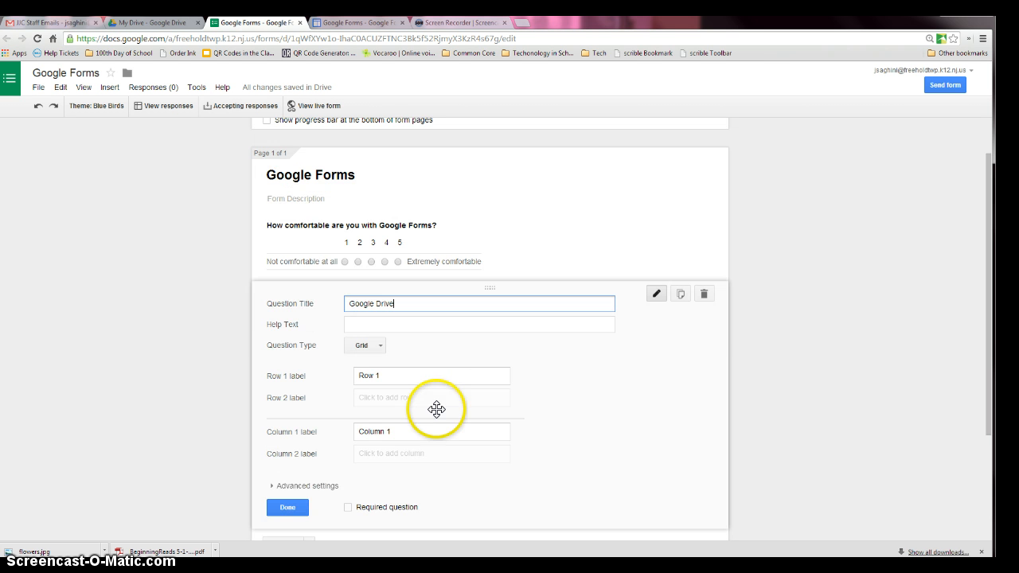
left_click(398, 381)
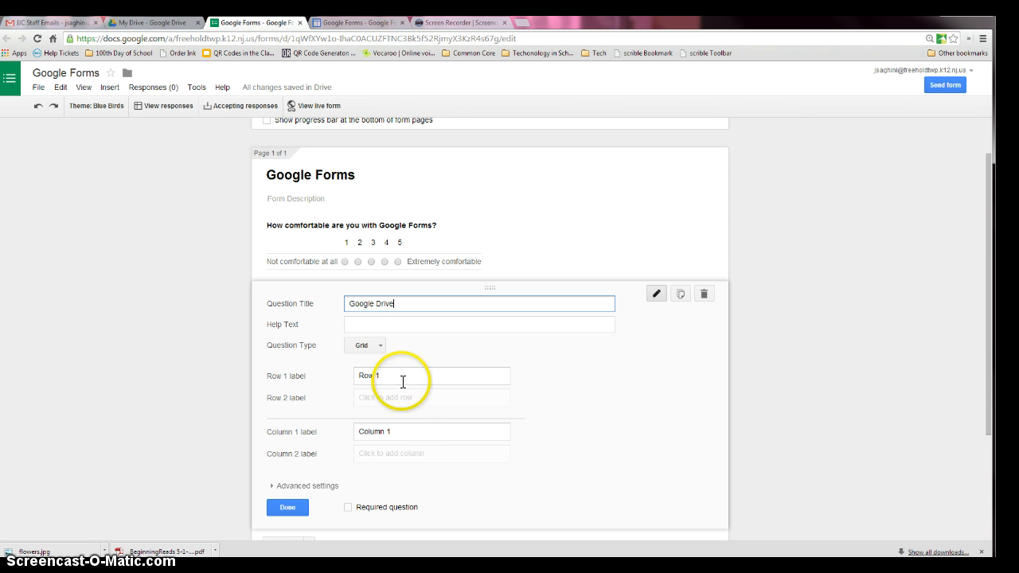
left_click(401, 430)
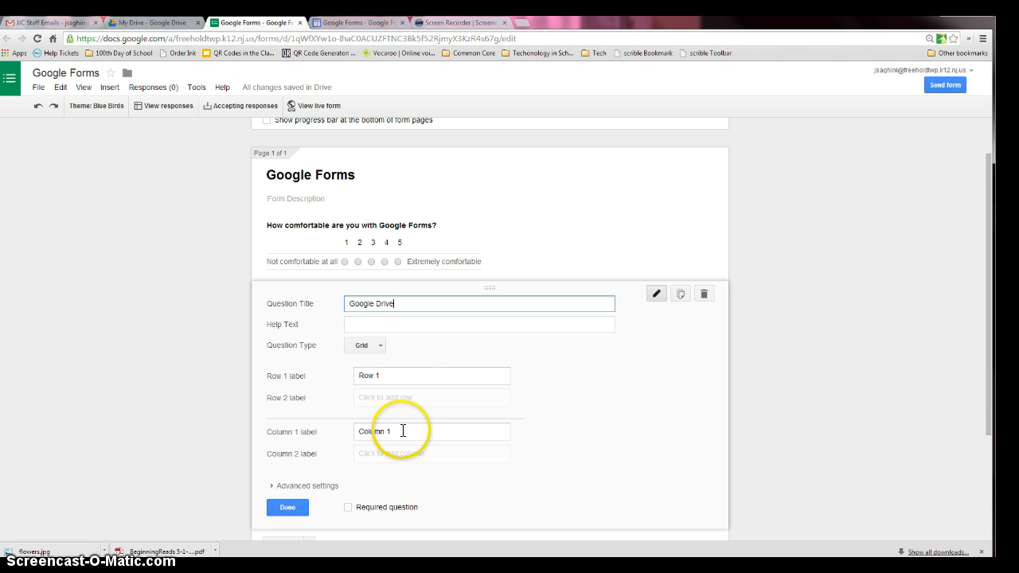
left_click(403, 431)
left_click(392, 375)
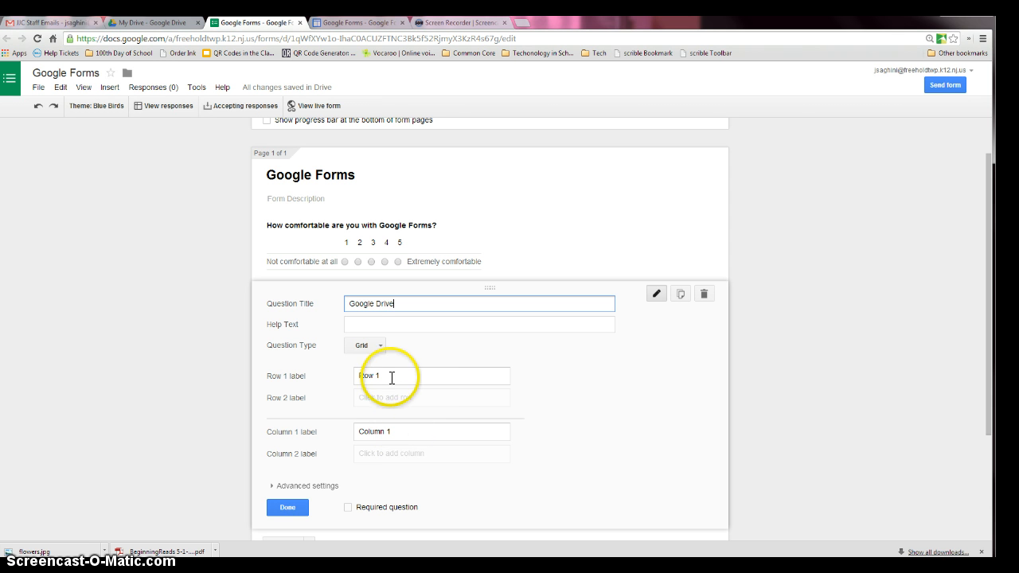
left_click_drag(391, 377, 353, 380)
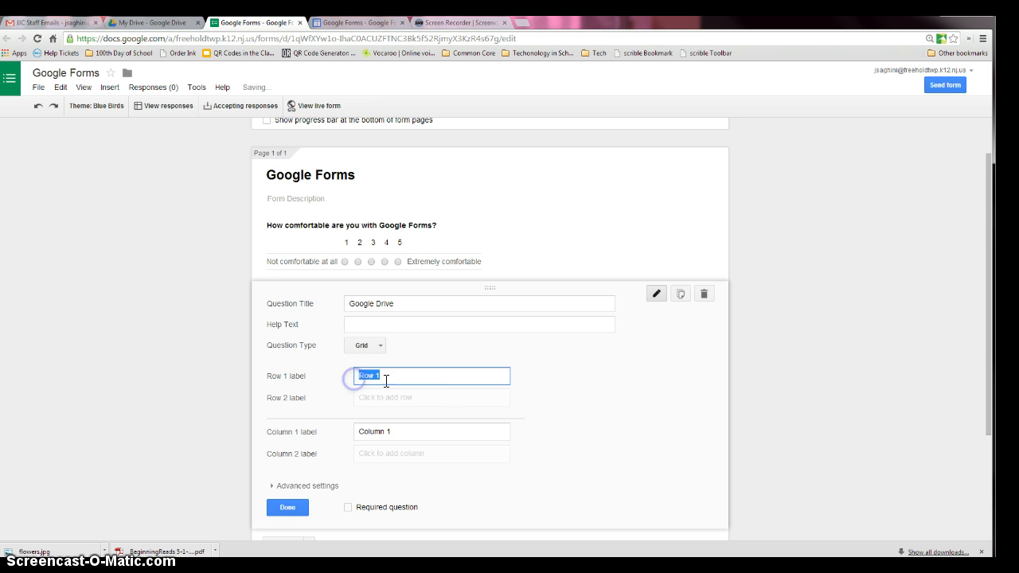
type("I Us")
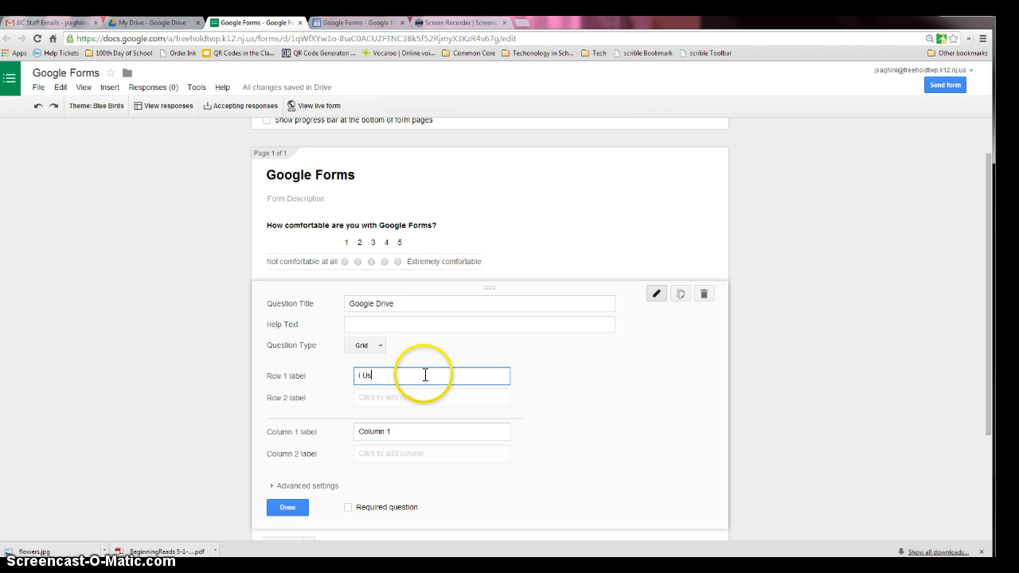
type("e se Google Forms")
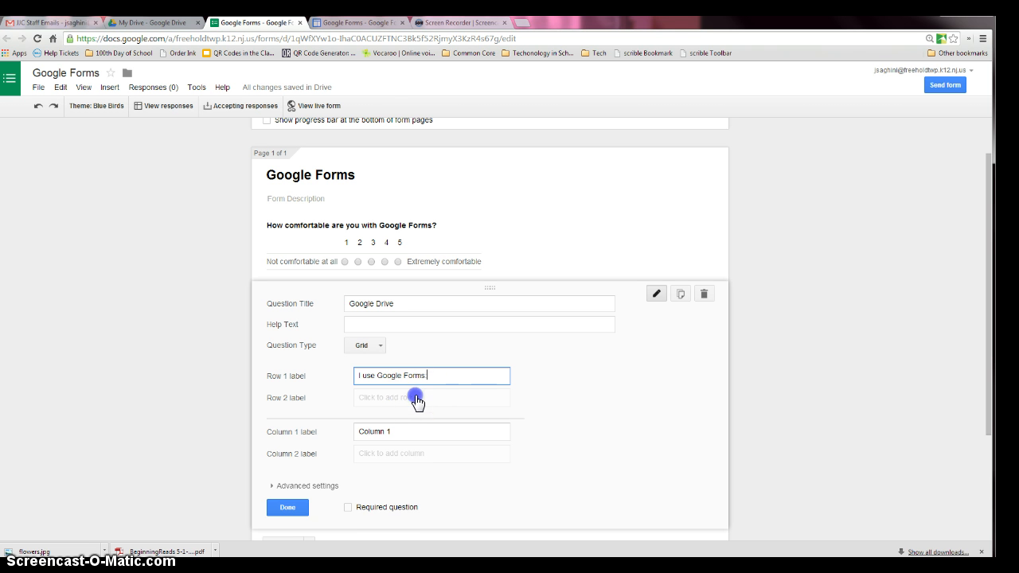
Add a second grid row labelled "I use Google Docs:" and a third labelled "I use Google Presentations:".
left_click(417, 397)
key("BackSpace")
key("BackSpace")
key("BackSpace")
key("BackSpace")
key("BackSpace")
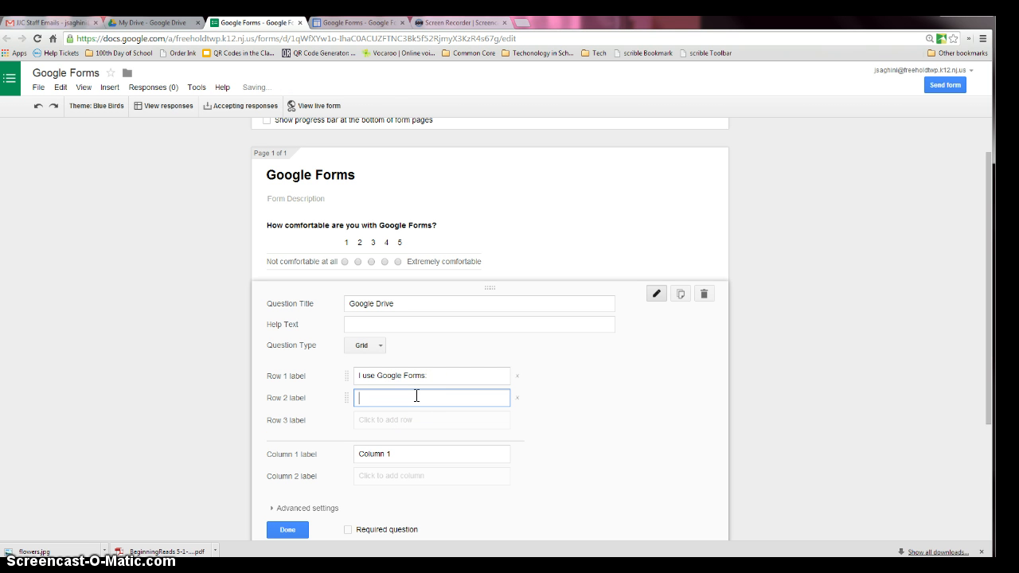
type("I U")
type(" use Google Docs:")
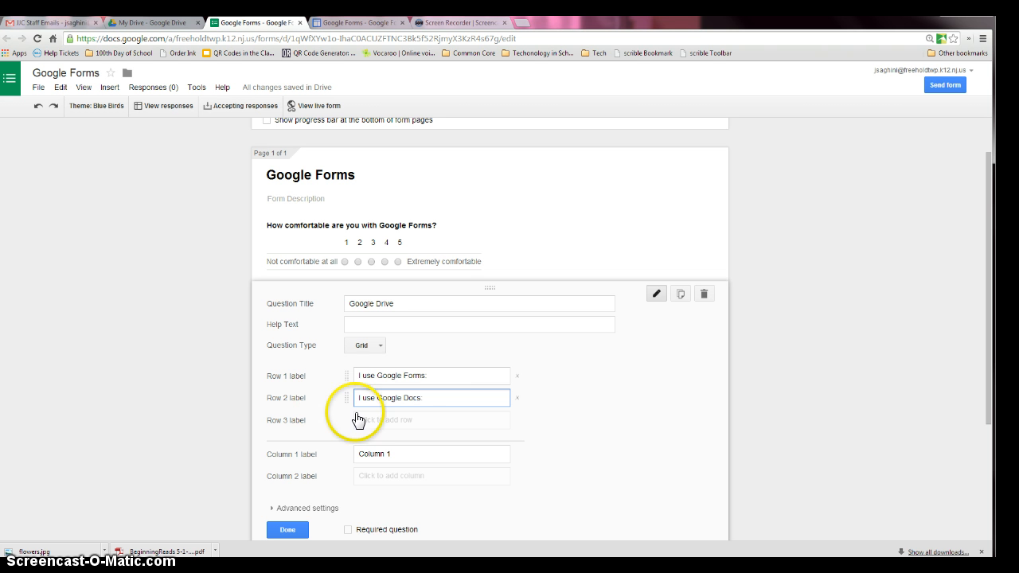
left_click(358, 419)
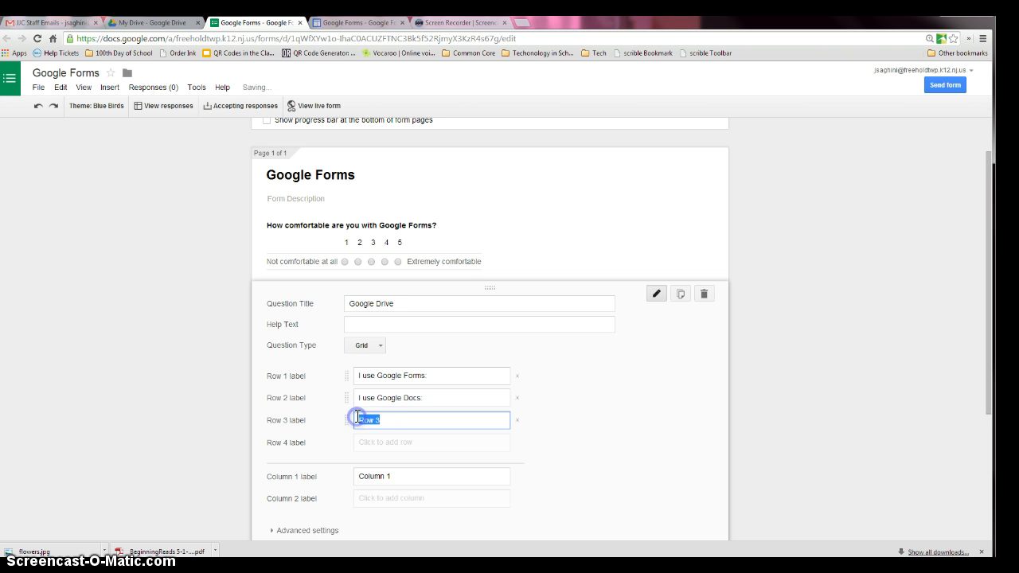
type("I use Google Present")
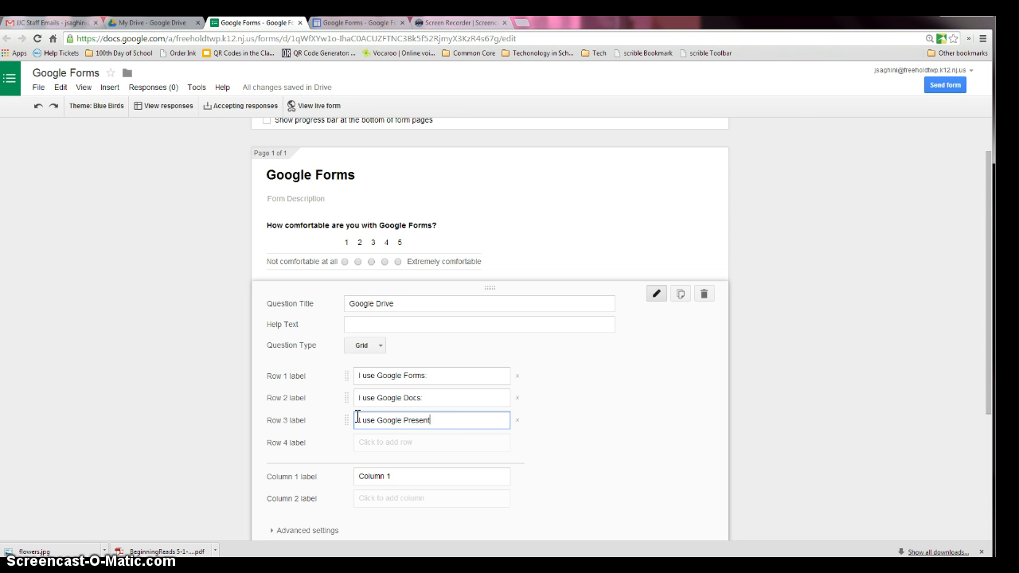
type("ations:")
Label the grid's first column "Never" and add a second column labelled "Sometimes".
scroll(372, 414, "down", 2)
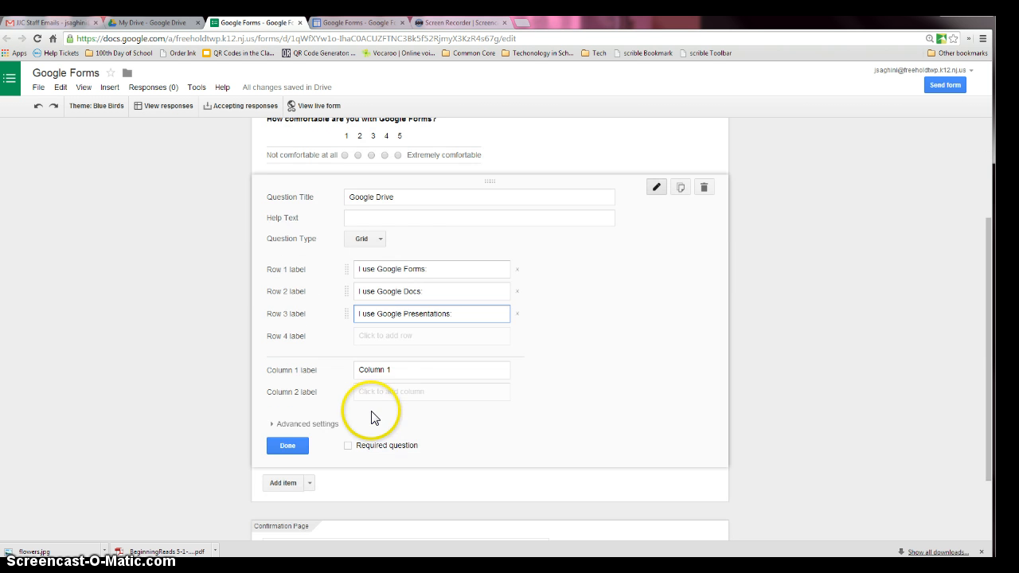
left_click(400, 369)
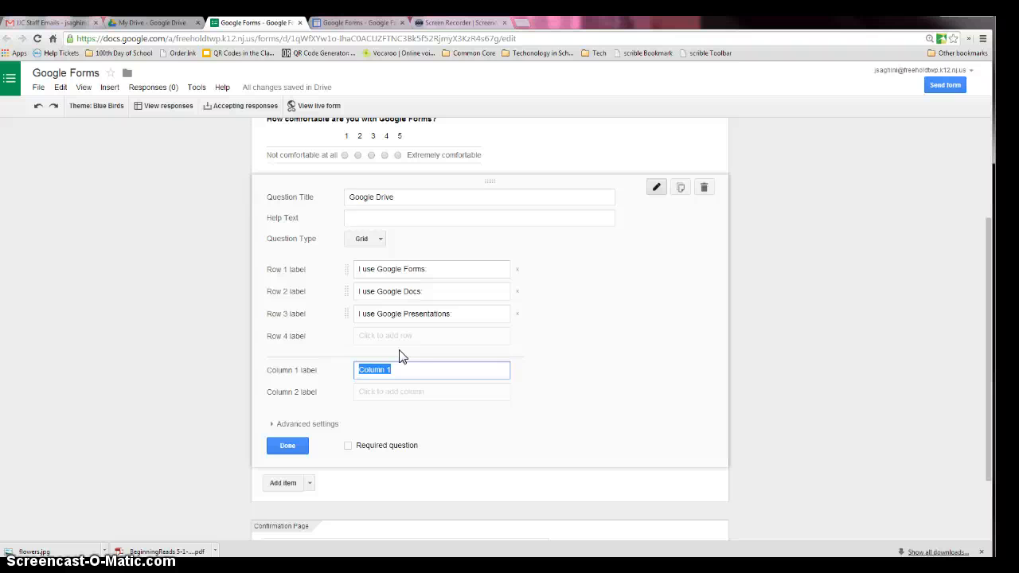
type("Never")
key("Tab")
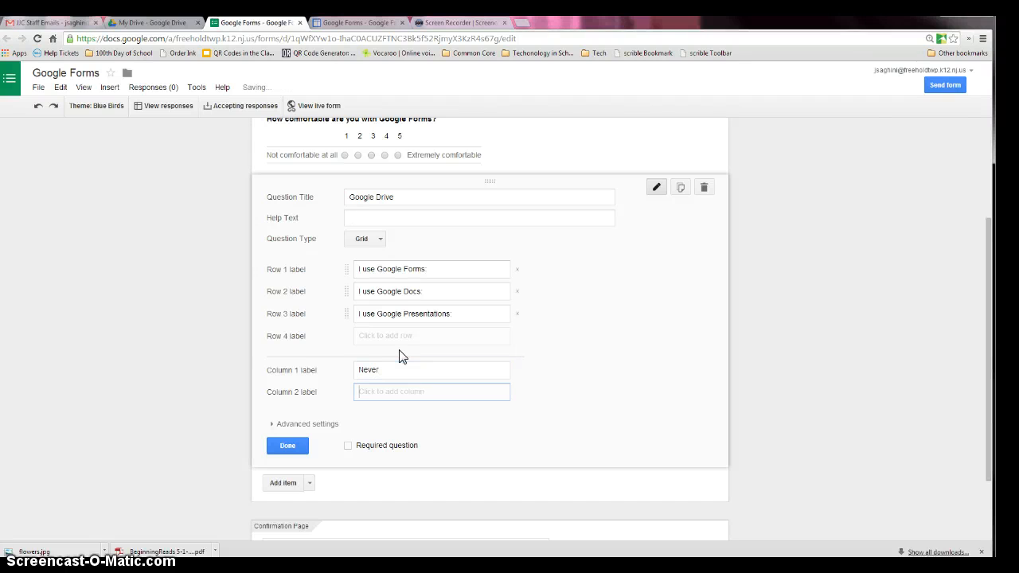
type("Seldo")
key("BackSpace")
key("BackSpace")
key("BackSpace")
key("BackSpace")
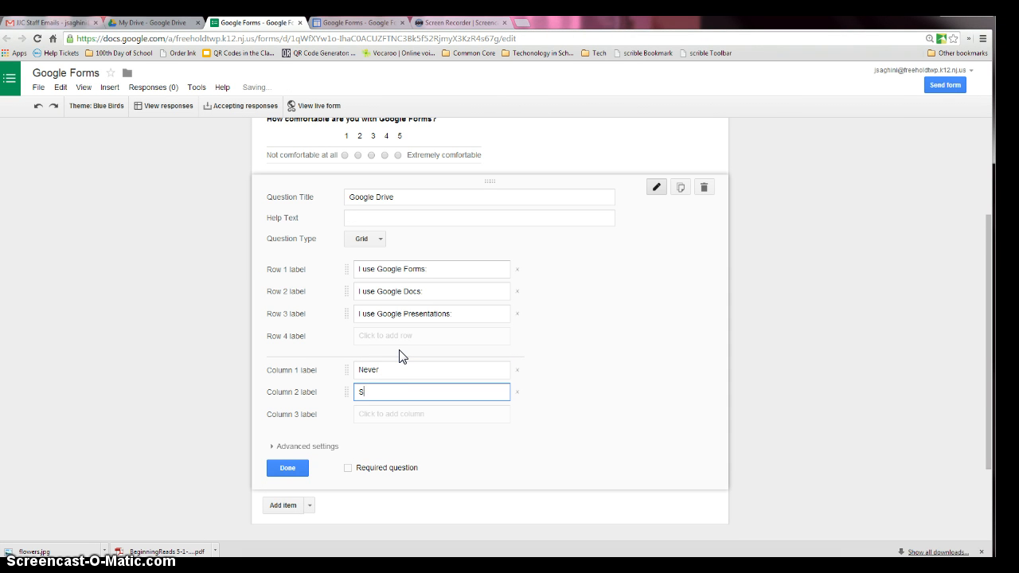
type("ometimes")
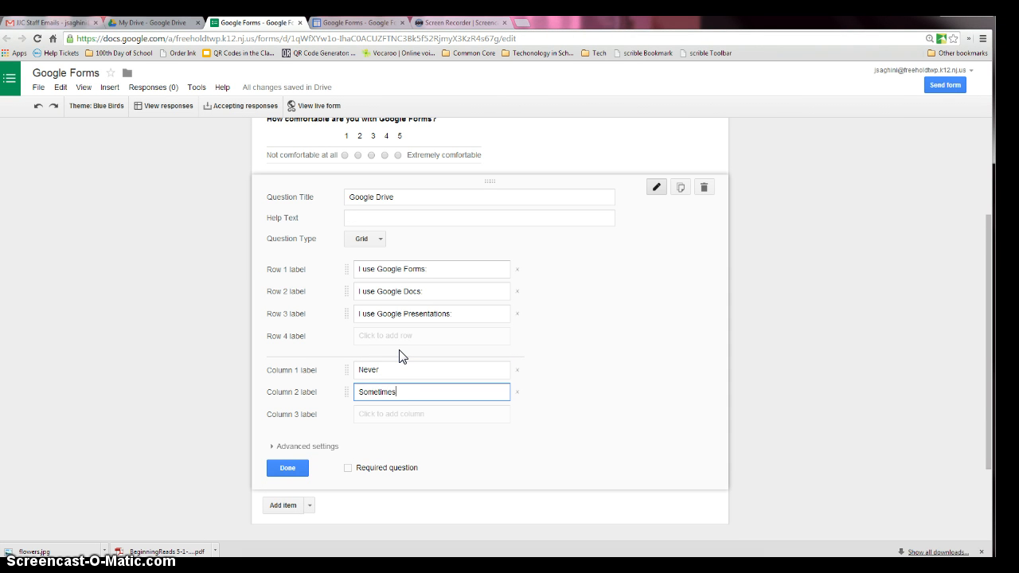
Add a third grid column labelled "Daily" and finish editing the Google Drive question.
key("Tab")
type("Da")
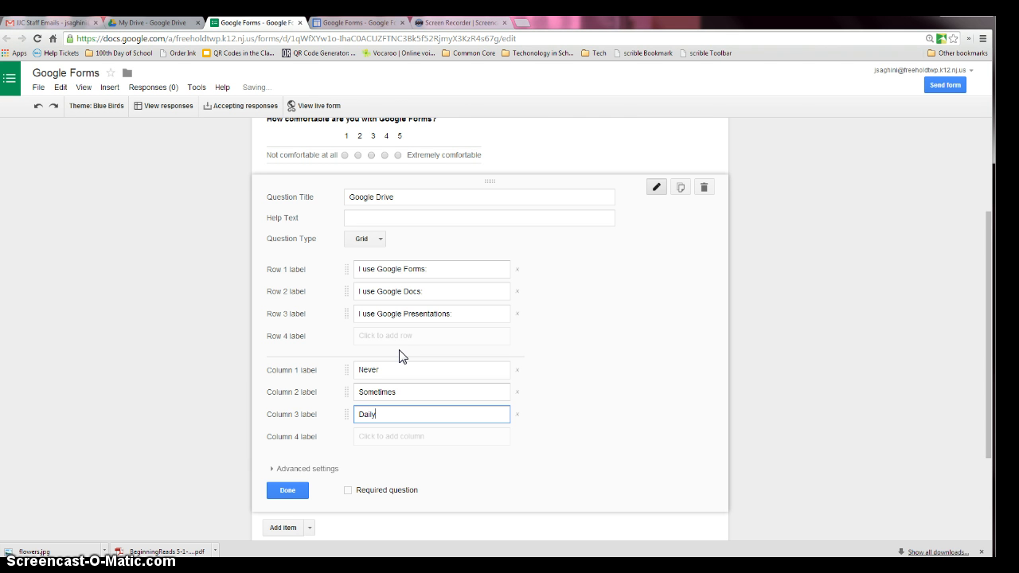
type("ily")
left_click(285, 491)
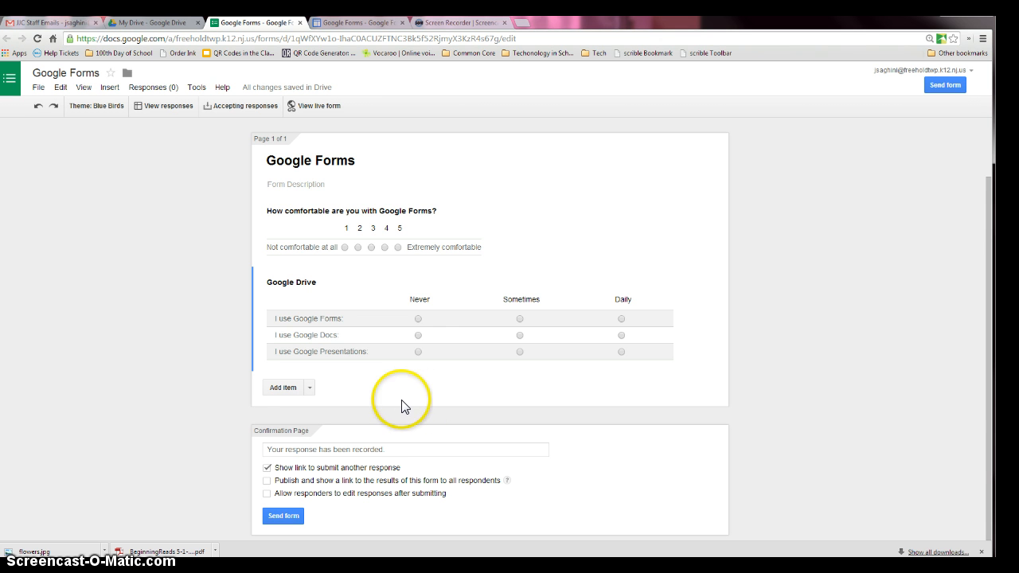
Add a Date question titled "What day works best for you to learn about Google Forms?" below the Google Drive grid.
left_click(309, 388)
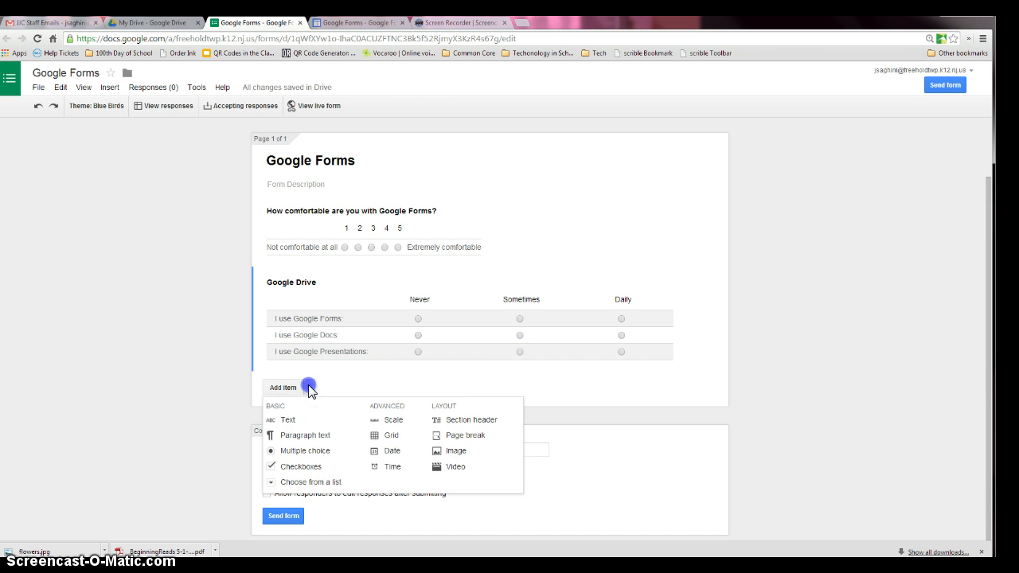
left_click(392, 451)
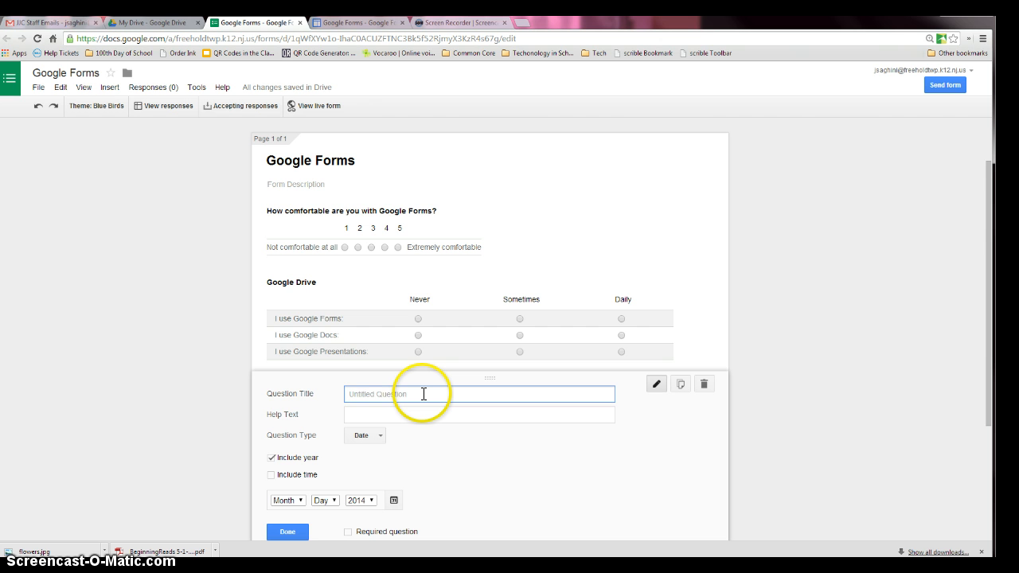
type("What day works best for you")
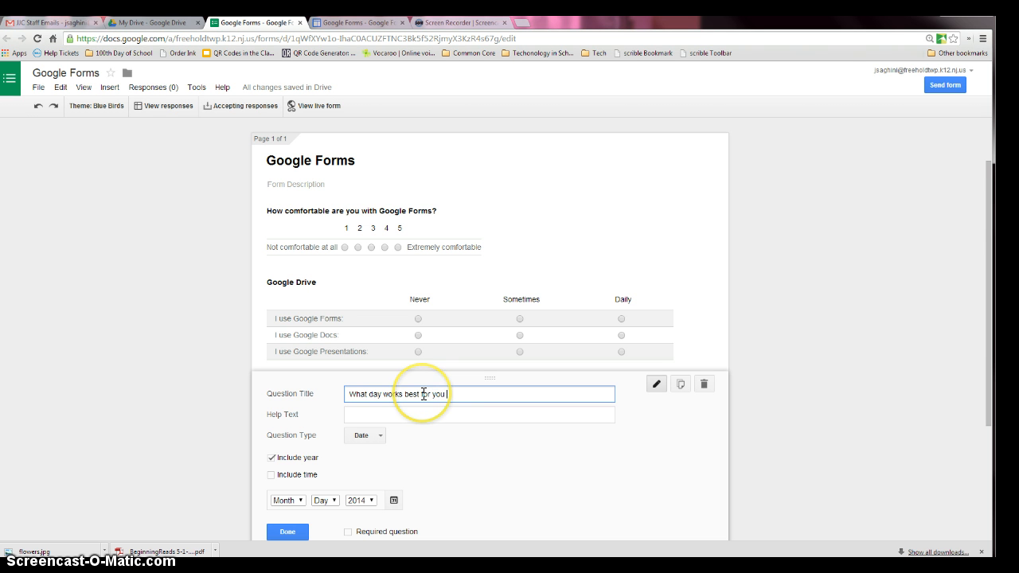
type(" to learn ab")
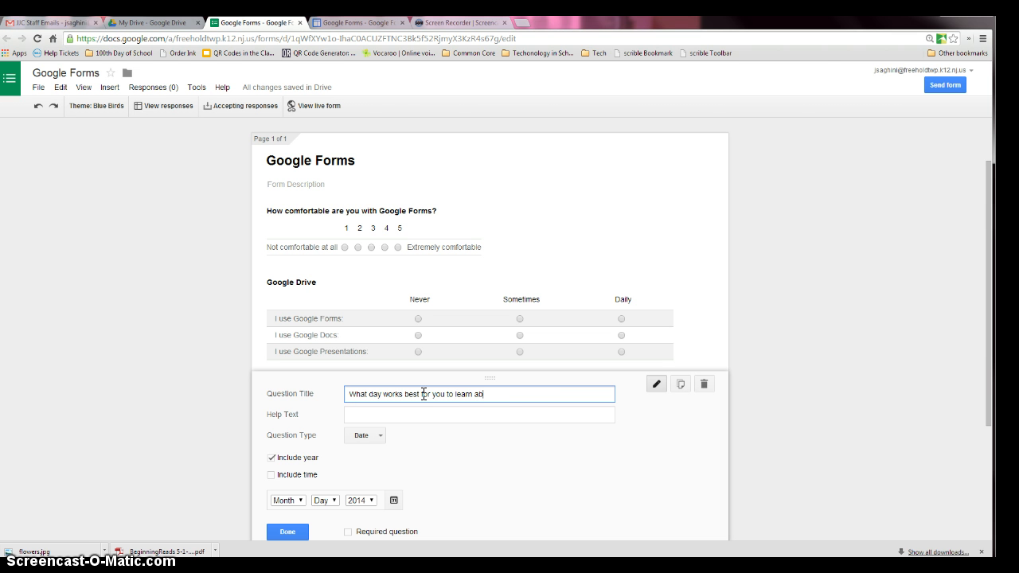
type("out Google Forms?")
Exclude the year from the date question, try including the time but leave it off, and finish editing the question.
scroll(421, 432, "down", 3)
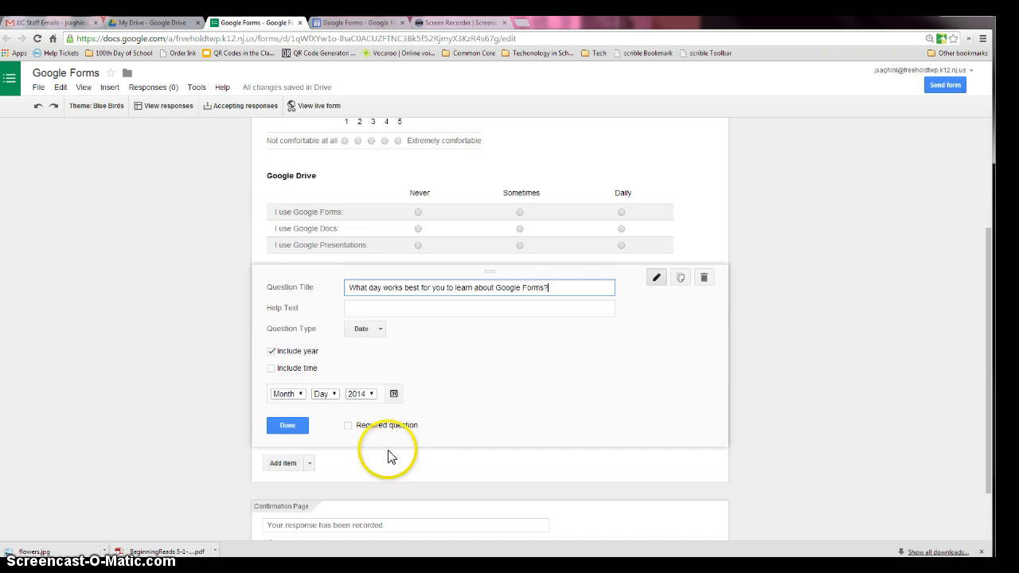
left_click(271, 351)
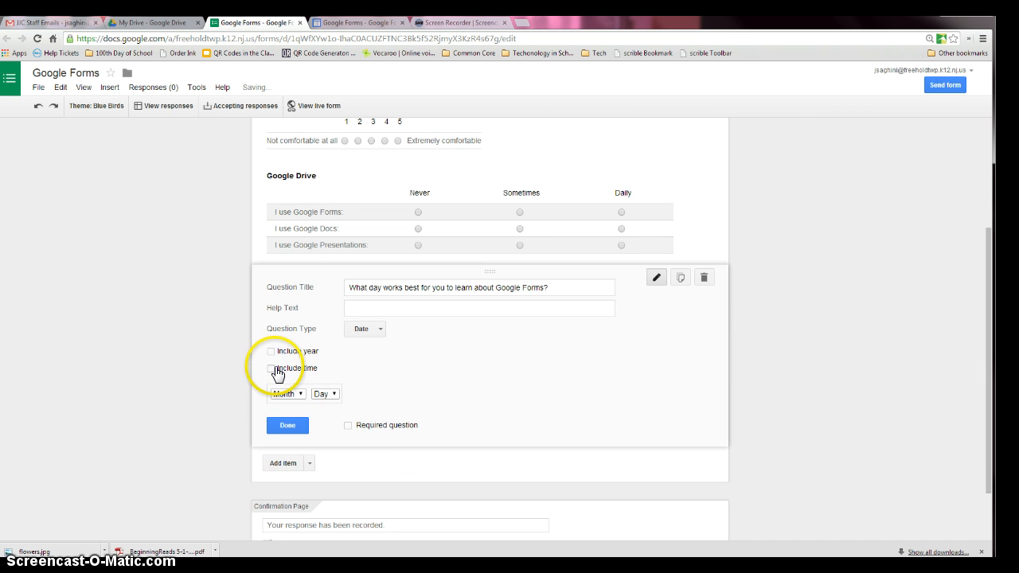
left_click(271, 369)
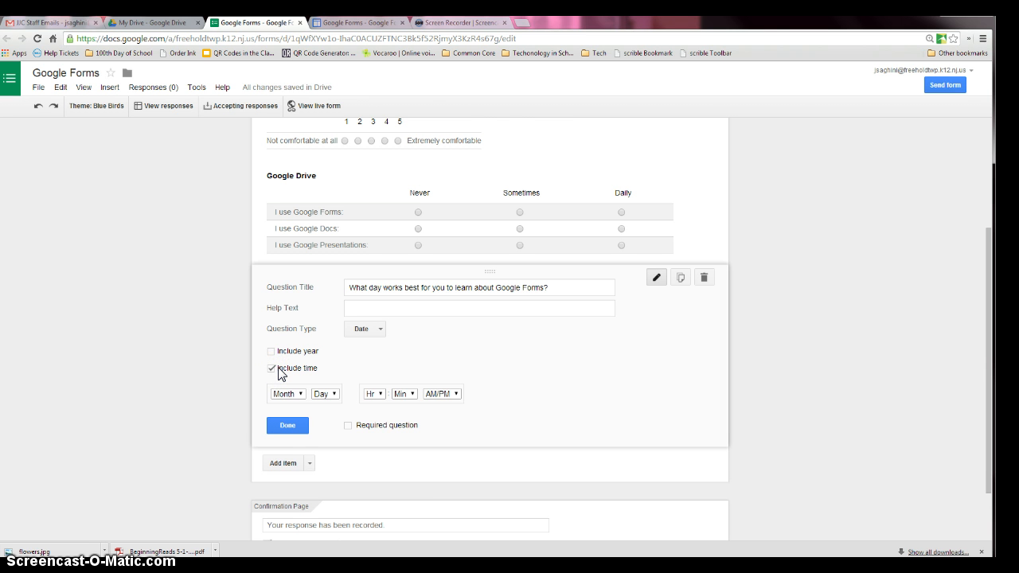
left_click(272, 369)
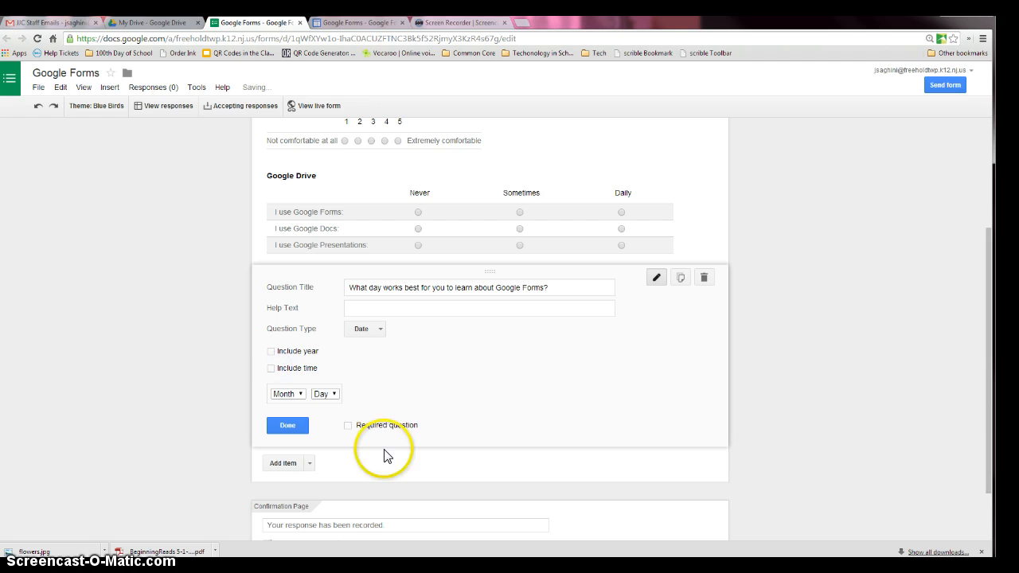
left_click(301, 427)
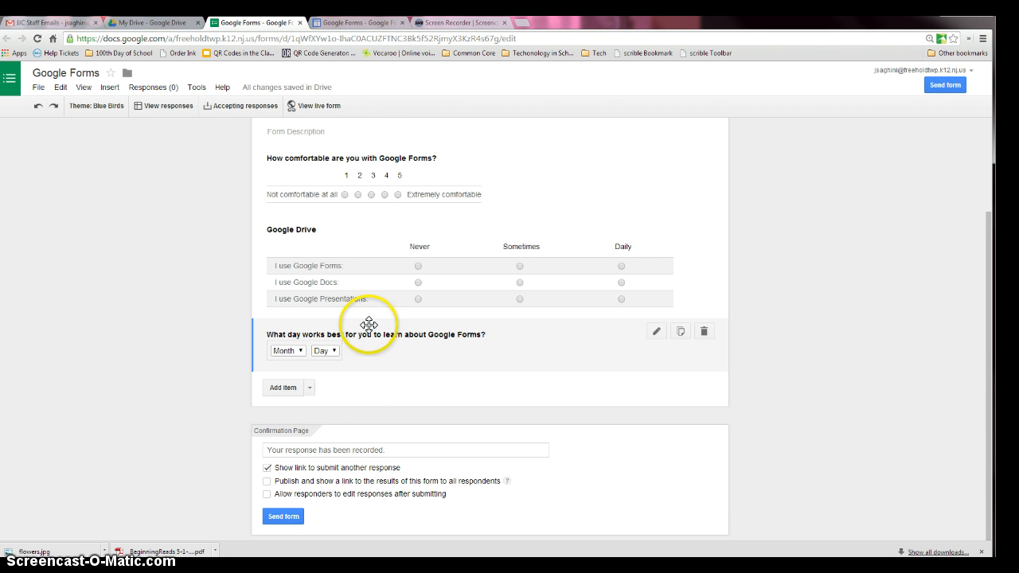
Add a Time question titled "What time works best for you to learn about Google Forms?" below the date question.
left_click(311, 387)
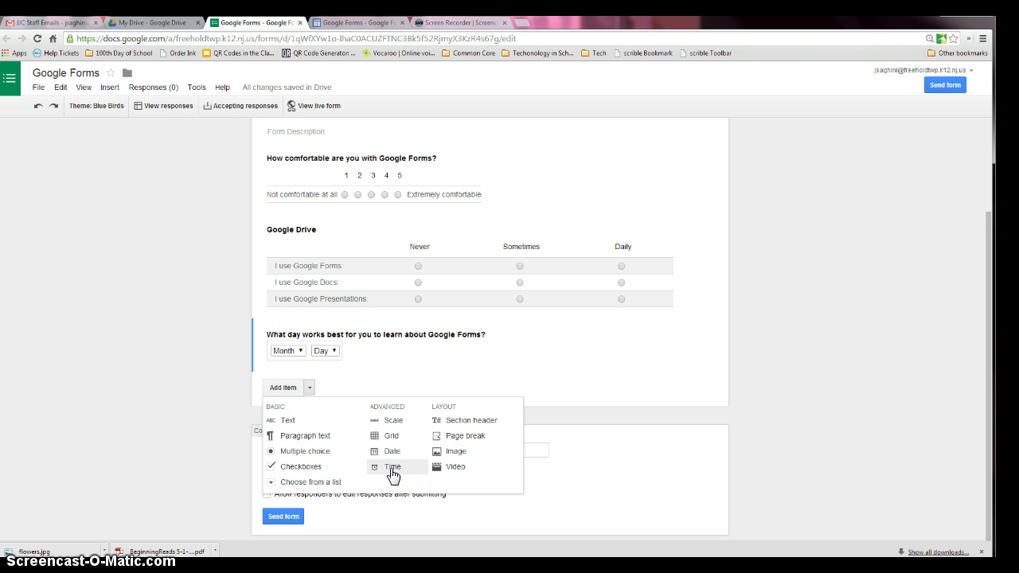
left_click(392, 469)
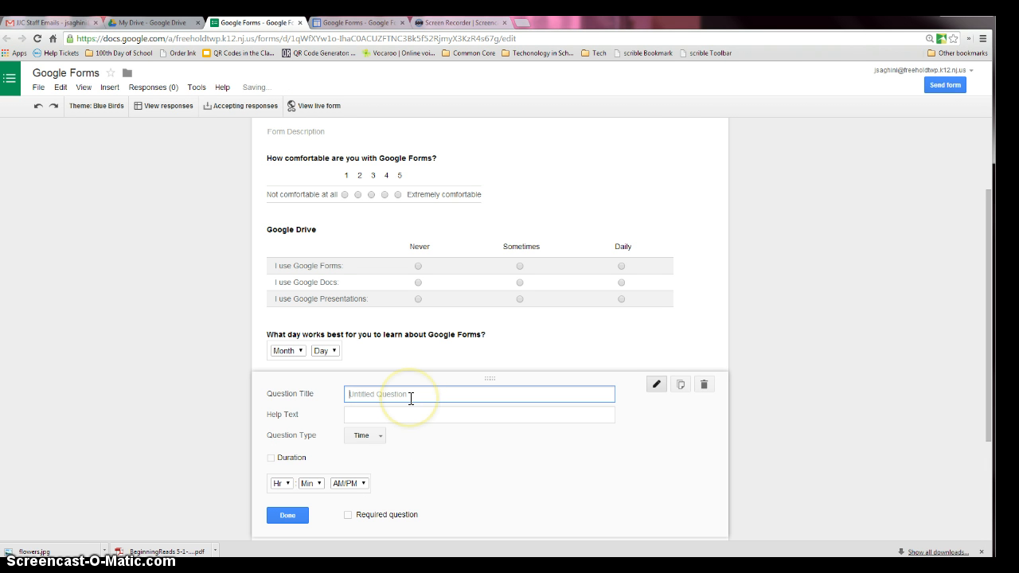
type("What tim")
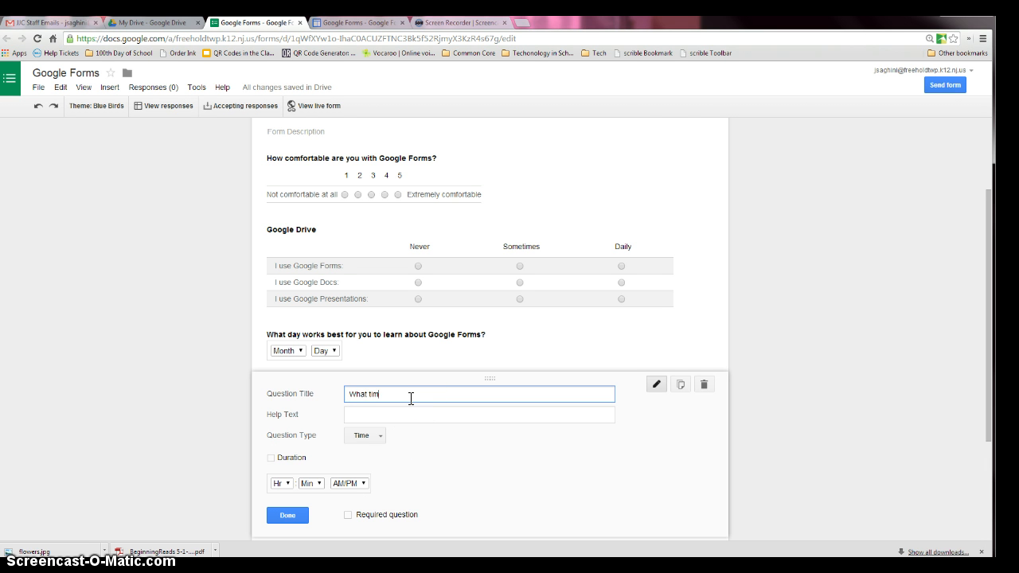
type("e works best for you to learn about Google Forms?")
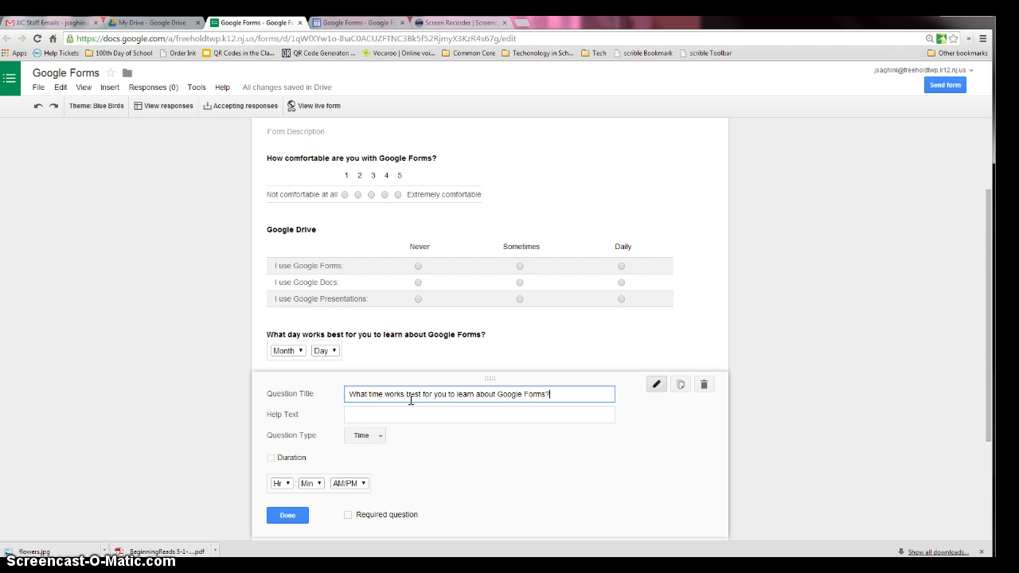
Try the Duration option on the time question, switch it back off and finish editing the question.
scroll(411, 401, "down", 1)
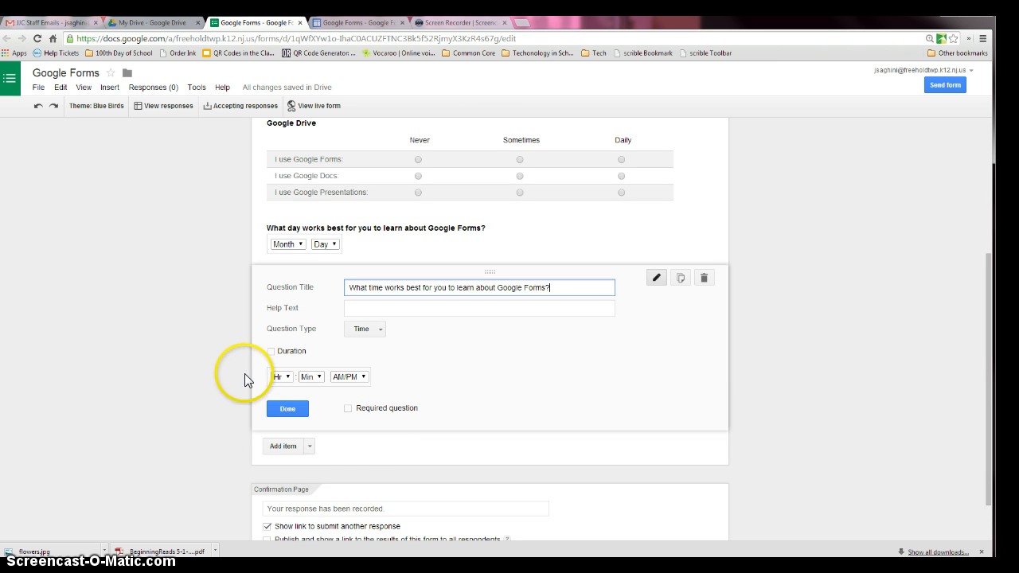
left_click(272, 351)
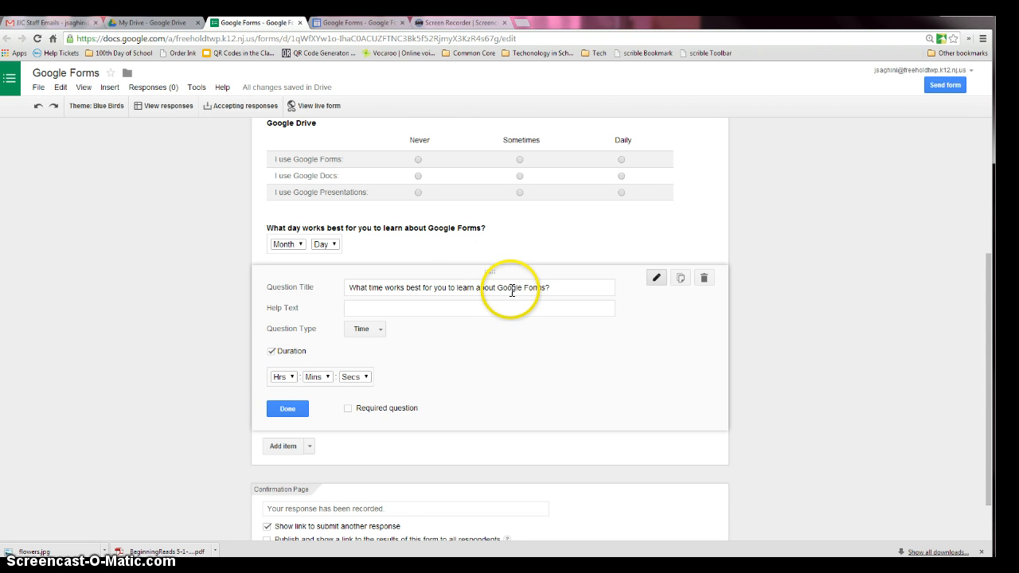
left_click(272, 352)
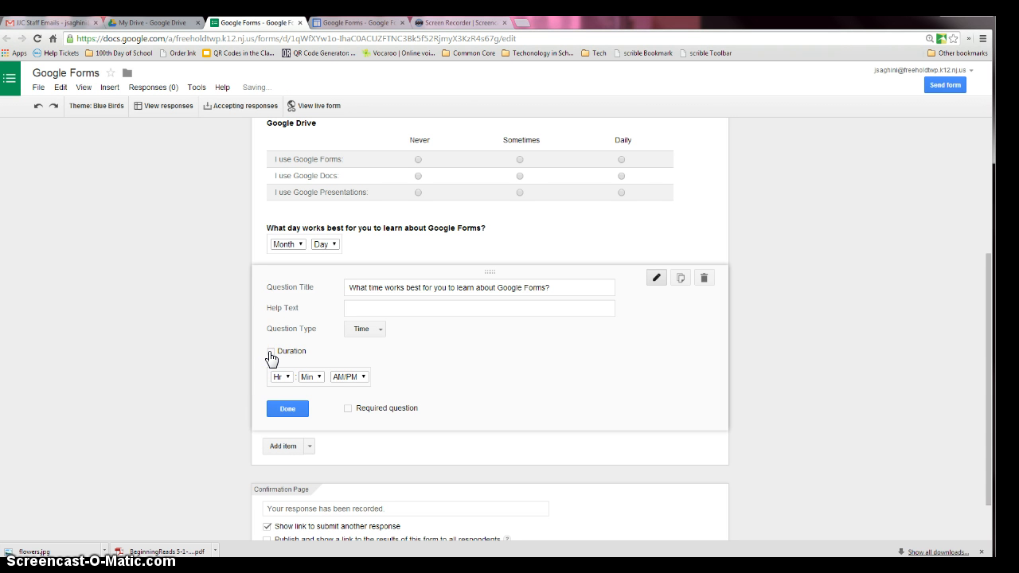
left_click(287, 409)
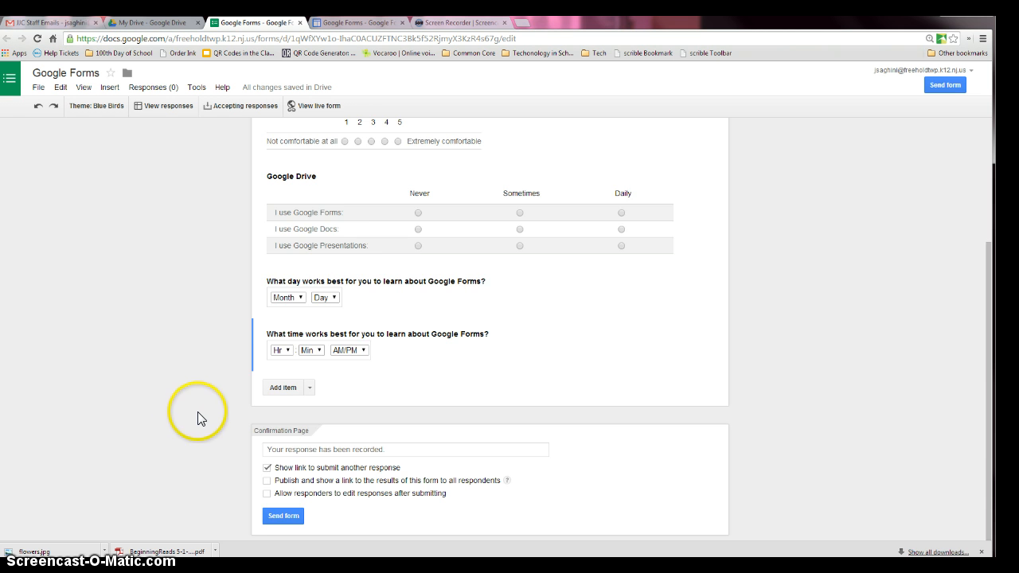
Open the live form and look through all its questions down to the submit area.
scroll(199, 410, "up", 1)
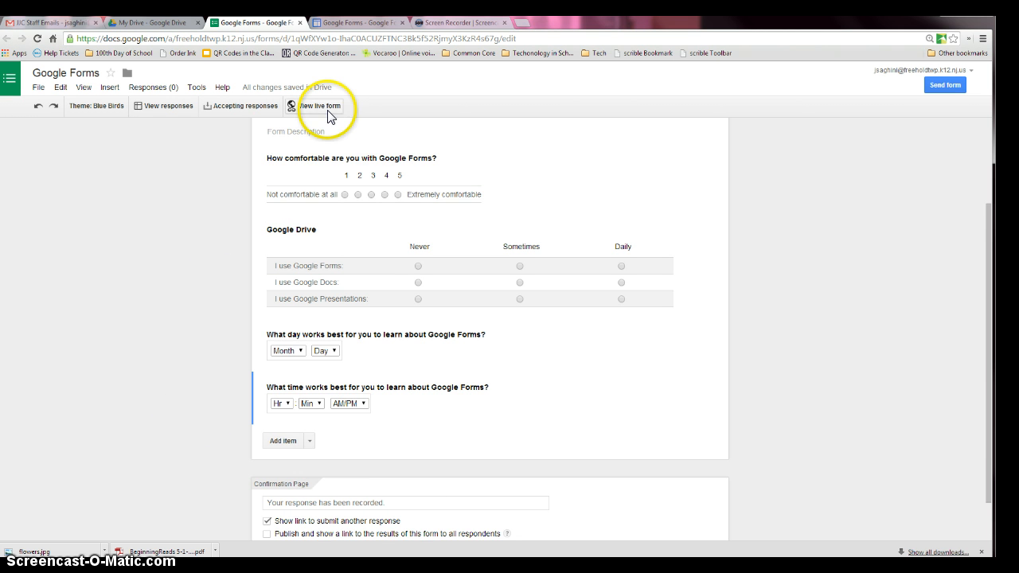
left_click(319, 107)
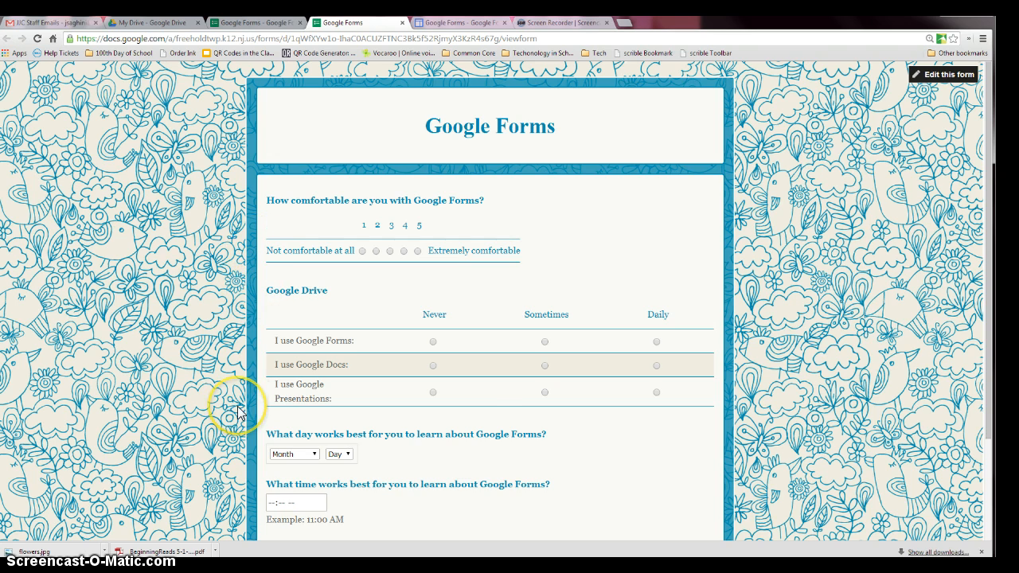
scroll(238, 412, "down", 2)
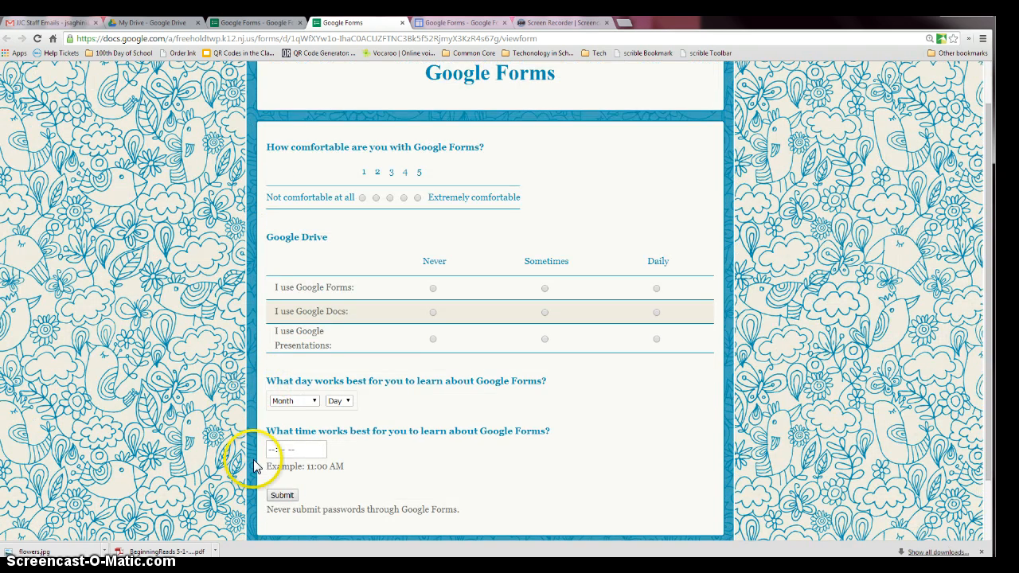